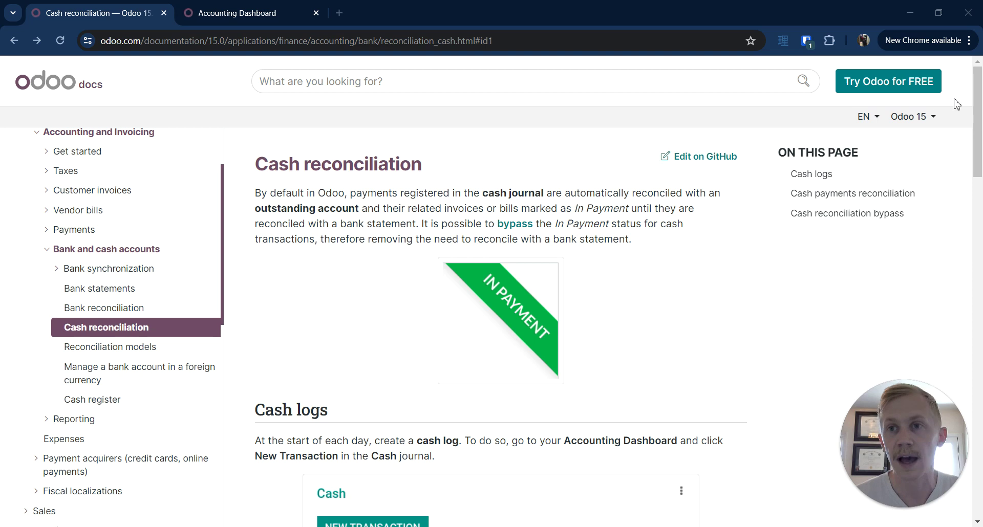
Step: Review the Odoo 15 cash reconciliation article, including the available versions, the In Payment bypass sentence and the Cash reconciliation bypass section
left_click(930, 117)
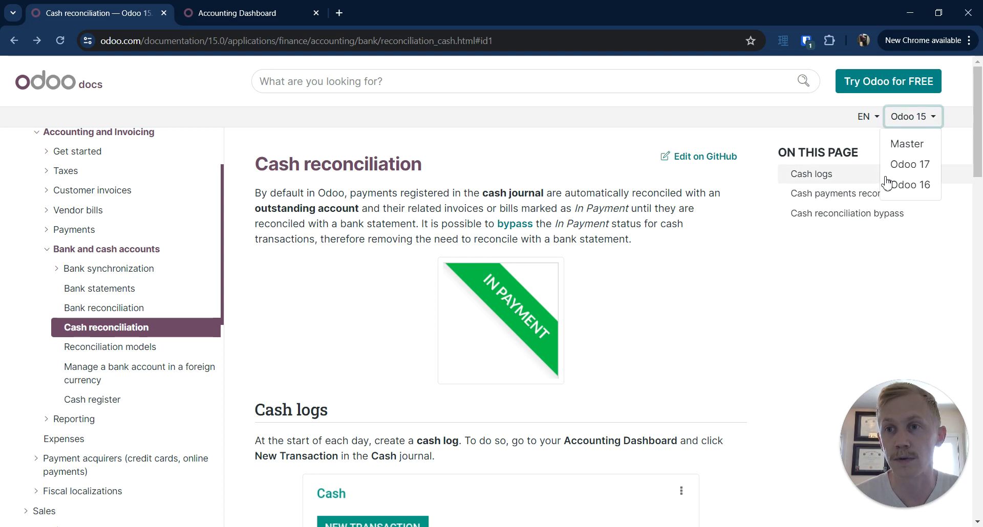
left_click(747, 281)
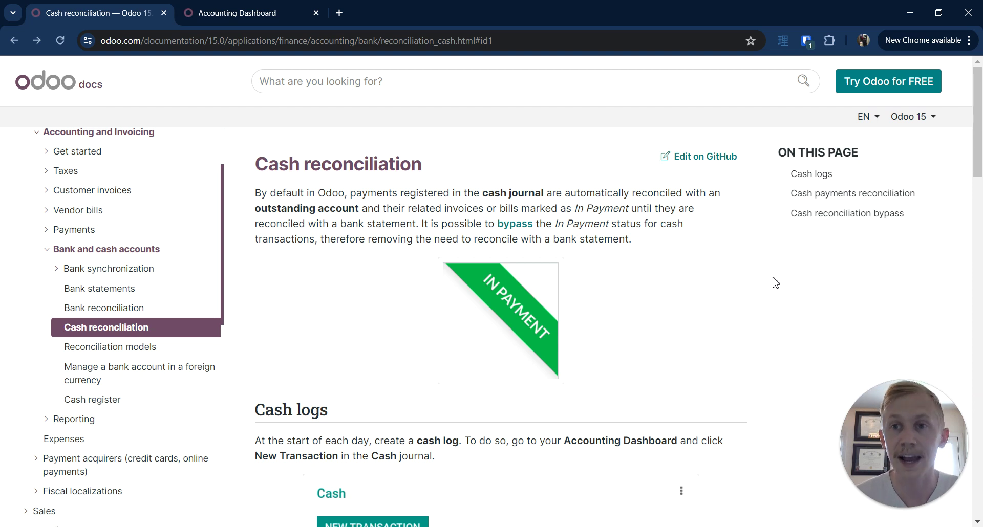
scroll(751, 274, "down", 5)
scroll(667, 247, "up", 5)
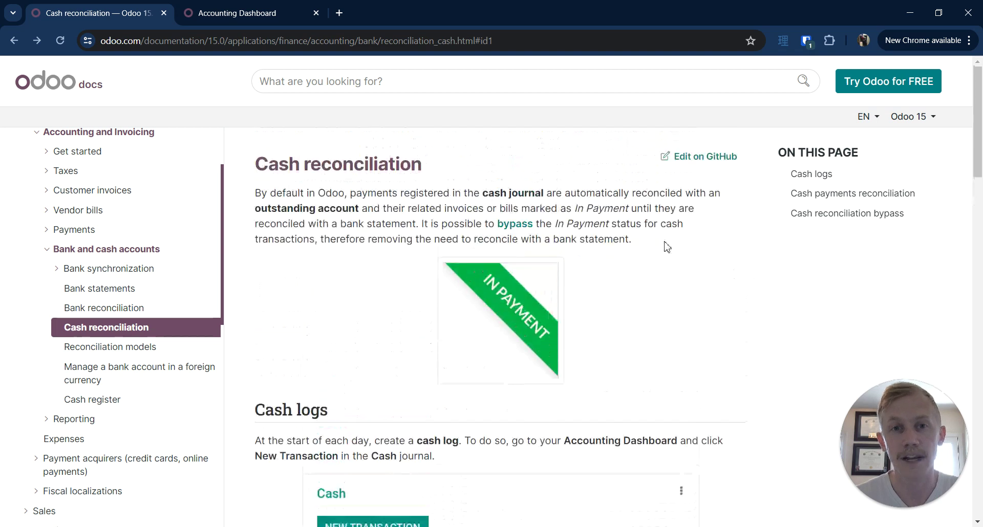
left_click_drag(419, 224, 674, 248)
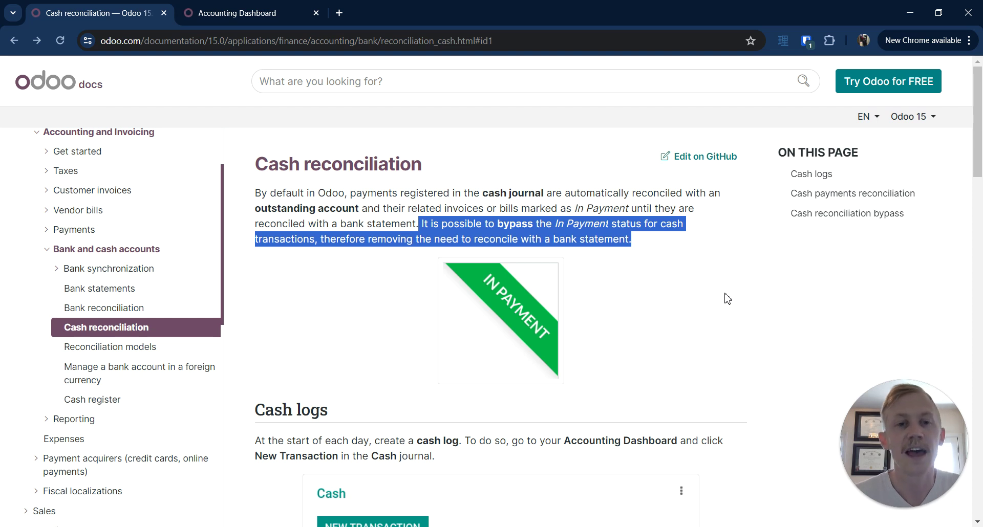
scroll(742, 285, "down", 10)
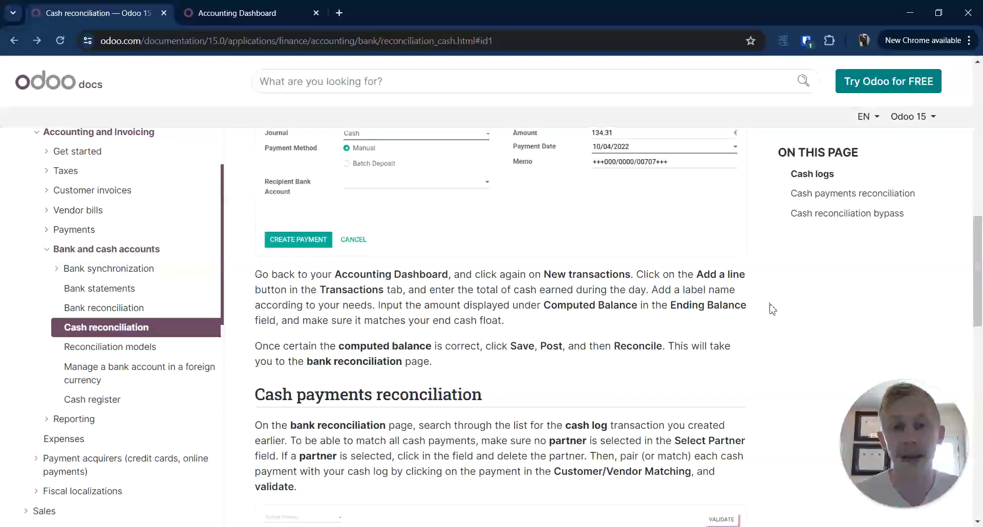
scroll(772, 307, "down", 15)
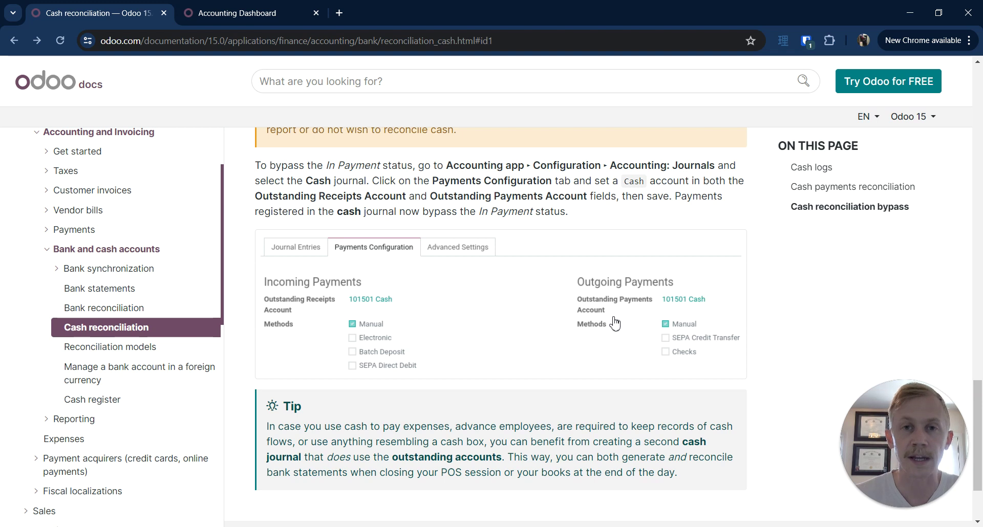
Step: Switch the documentation to the Master version and read the introduction of its Bank and cash accounts page
left_click(911, 117)
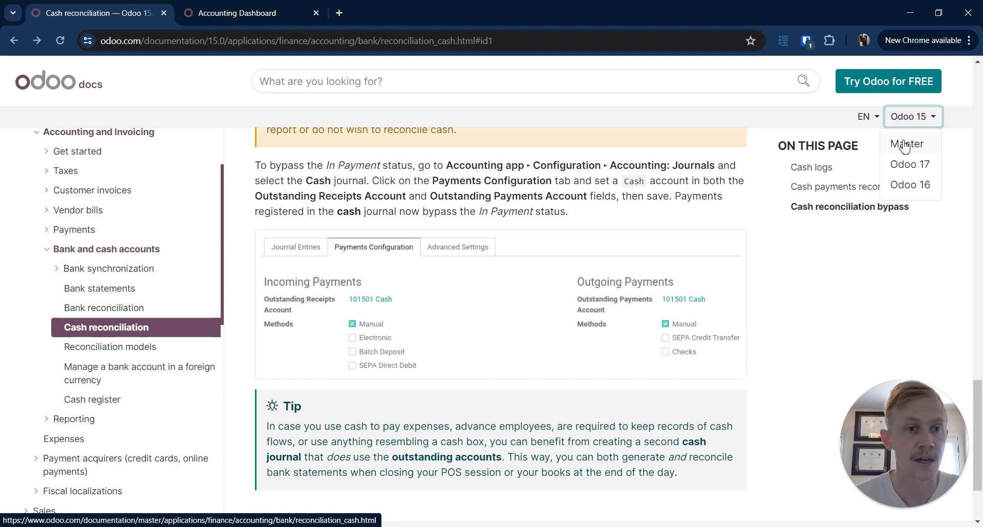
left_click(905, 146)
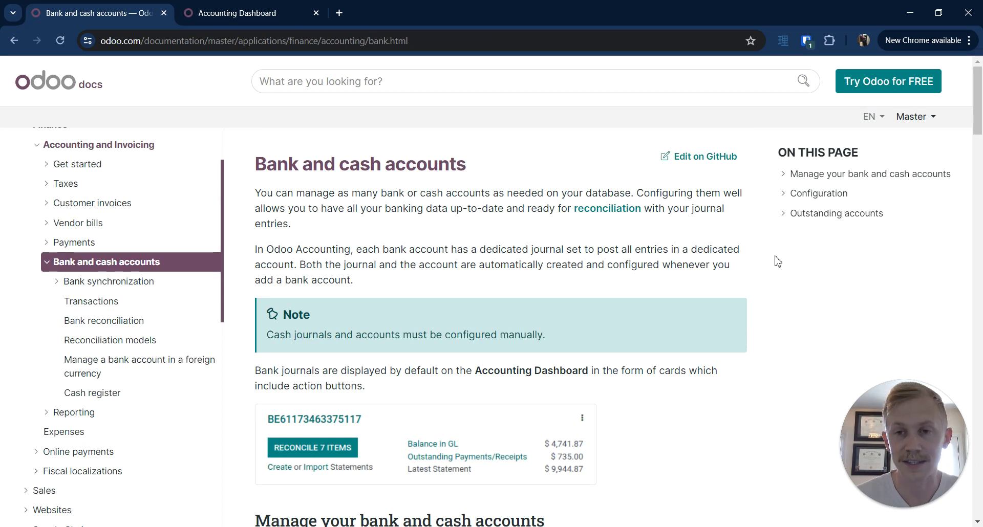
scroll(778, 263, "down", 1)
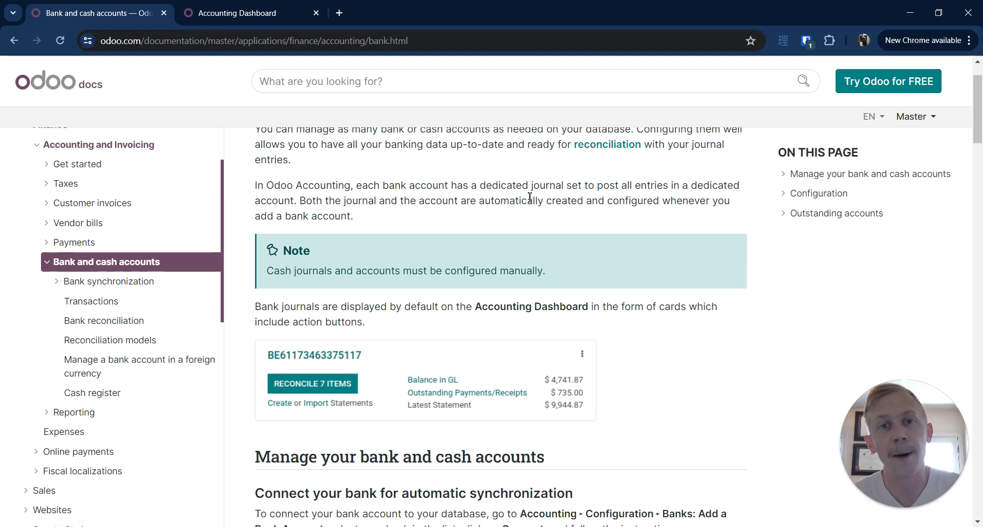
Step: Switch to the Accounting Dashboard tab, open Azure Interior's 06/01/2024 vendor bill from the bills to pay, and review its lines and totals
left_click(221, 13)
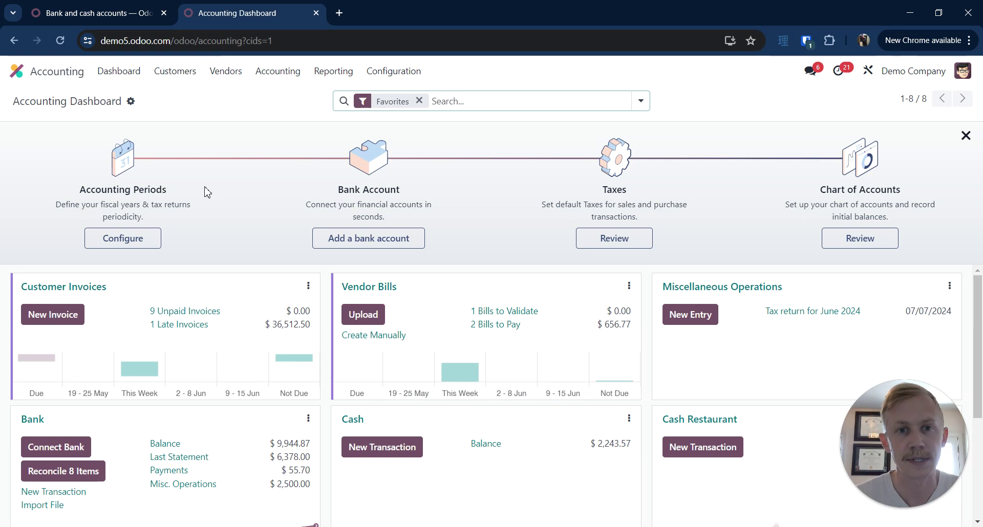
scroll(525, 325, "down", 3)
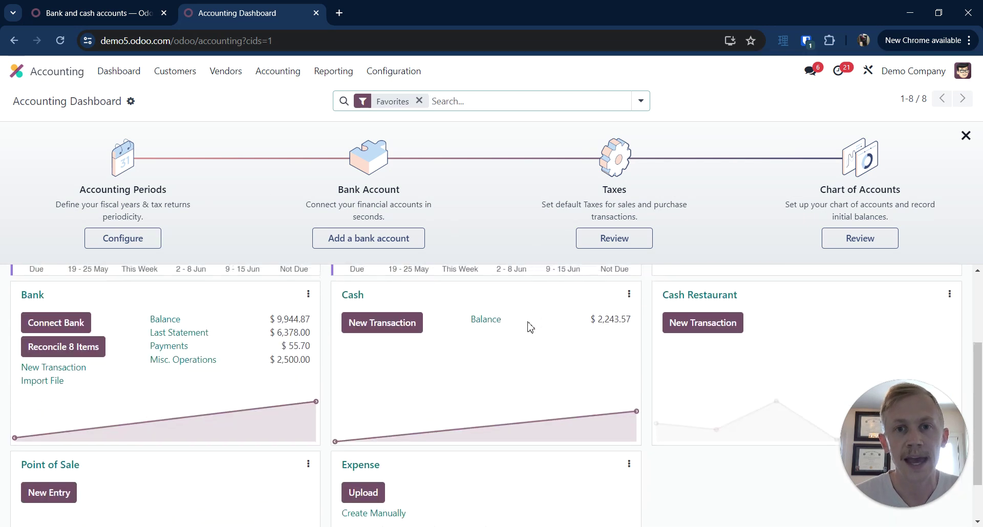
scroll(511, 328, "up", 3)
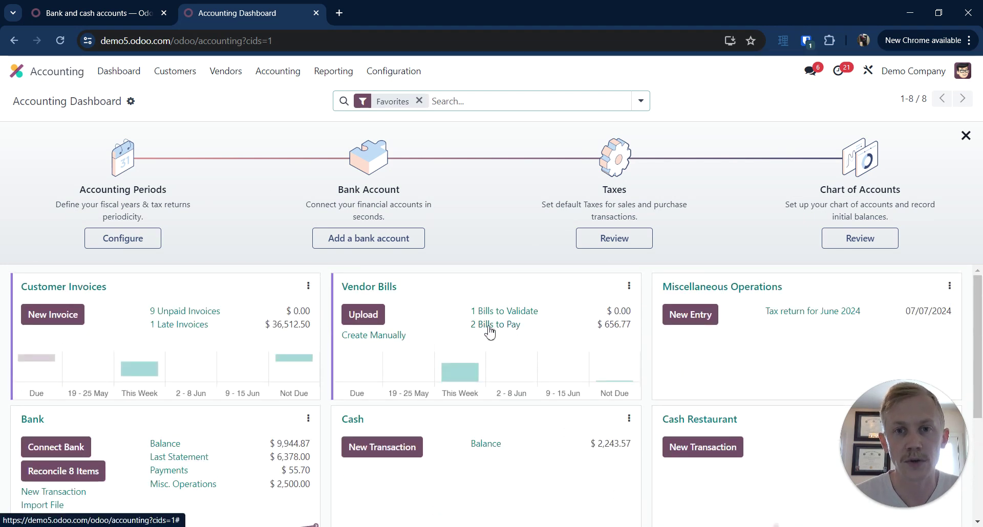
left_click(490, 326)
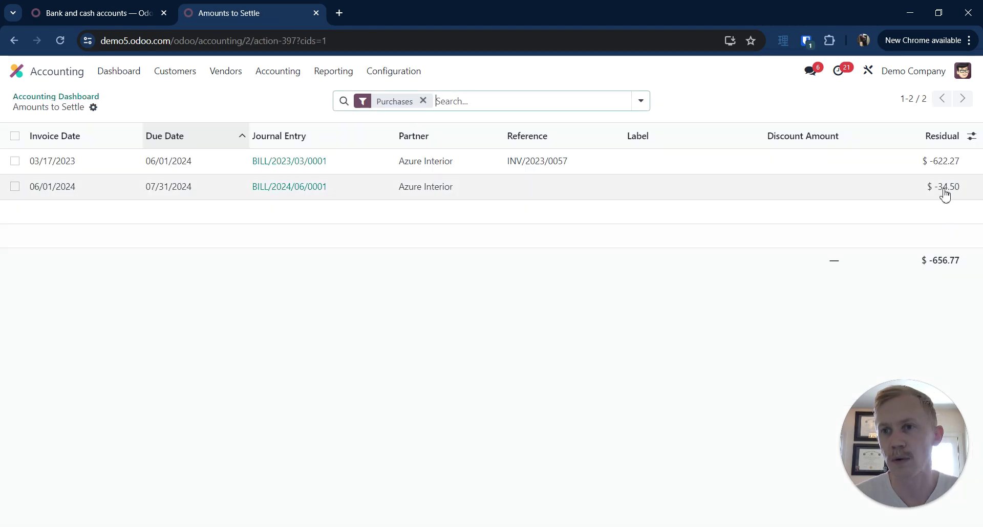
left_click(304, 196)
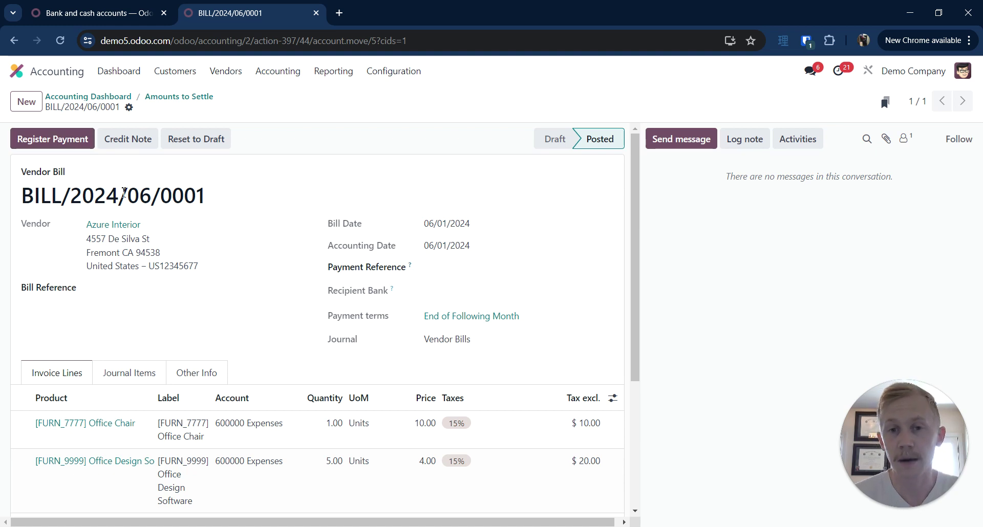
scroll(399, 195, "down", 4)
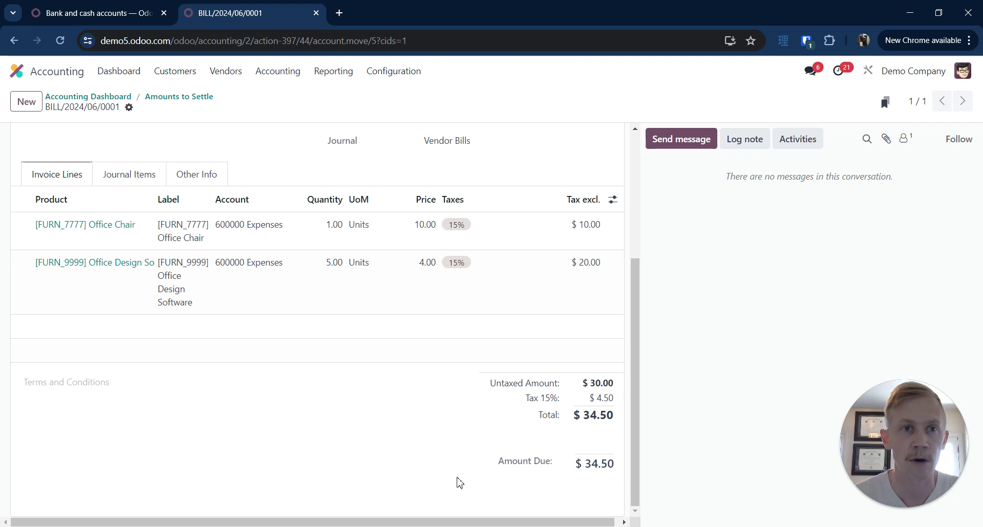
scroll(441, 479, "up", 4)
scroll(455, 432, "down", 4)
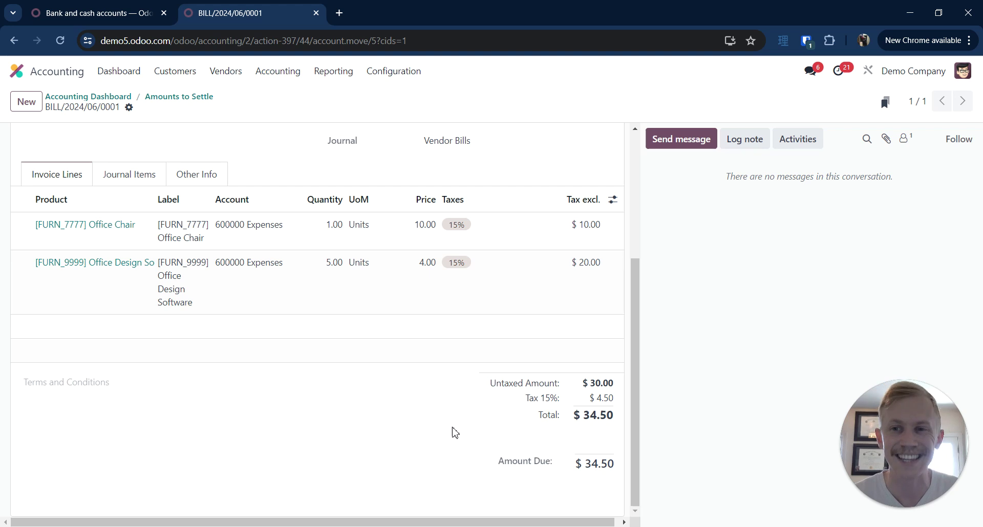
scroll(451, 431, "up", 4)
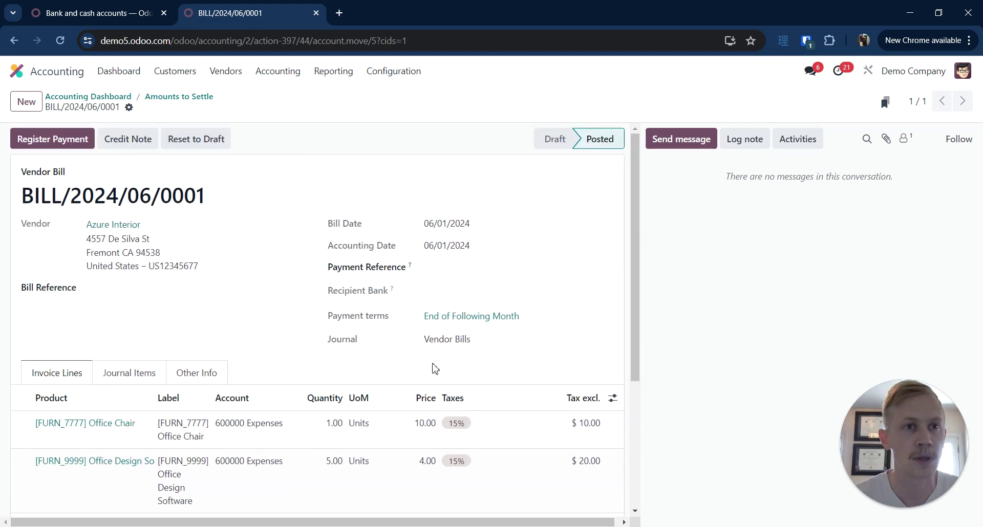
Step: Register a payment for the vendor bill using the Cash journal and the Manual payment method
left_click(50, 146)
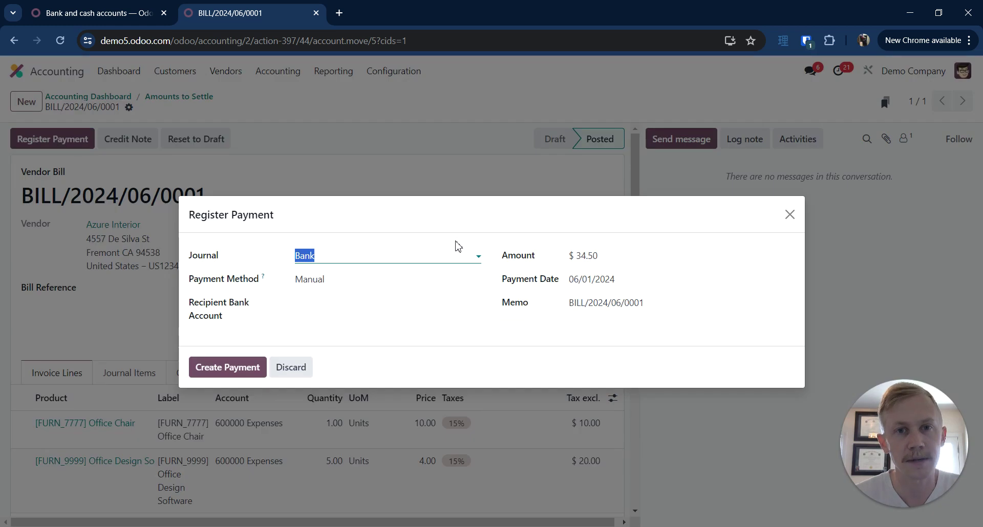
left_click(478, 256)
left_click(320, 293)
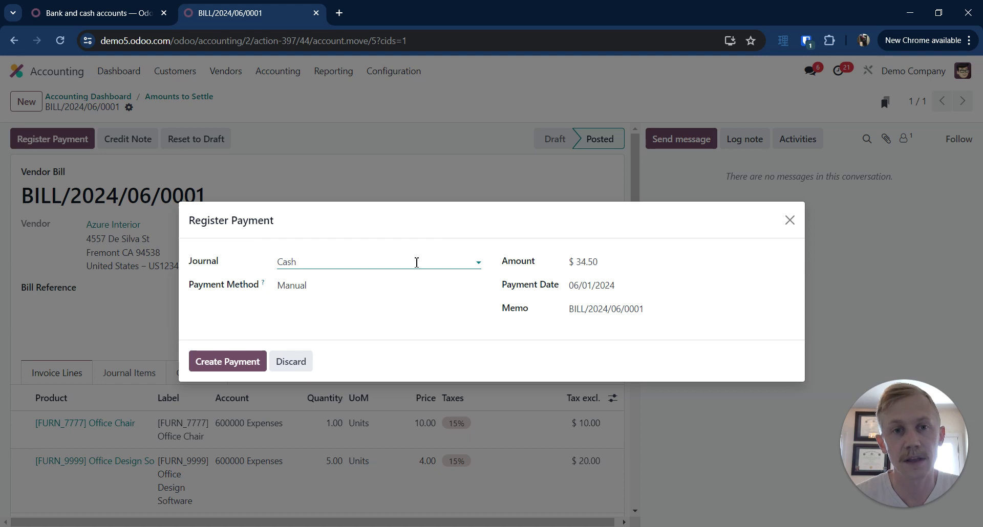
left_click(476, 286)
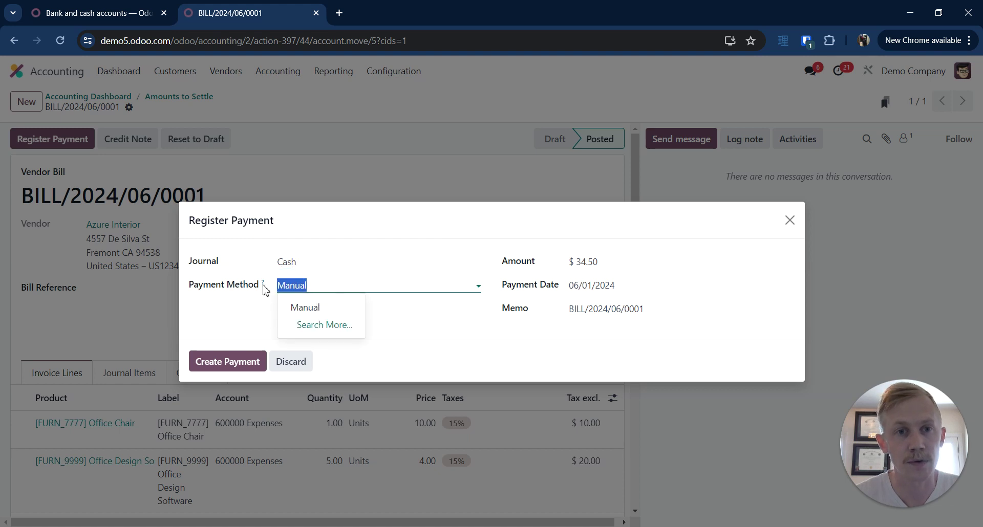
mouse_move(264, 288)
left_click(261, 270)
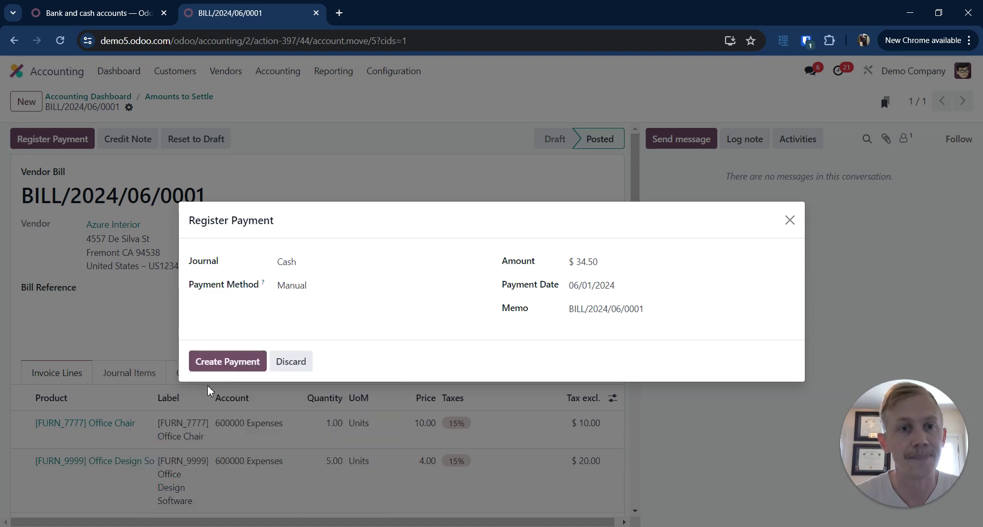
left_click(223, 363)
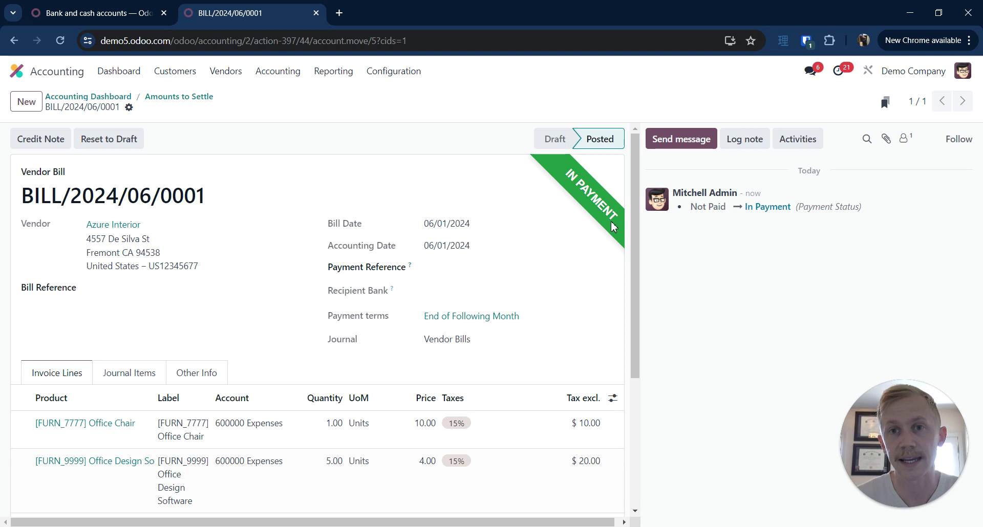
Step: Open the General Ledger and examine the bill payment's entries under Outstanding Payments, Cash and Account Payable
left_click(335, 71)
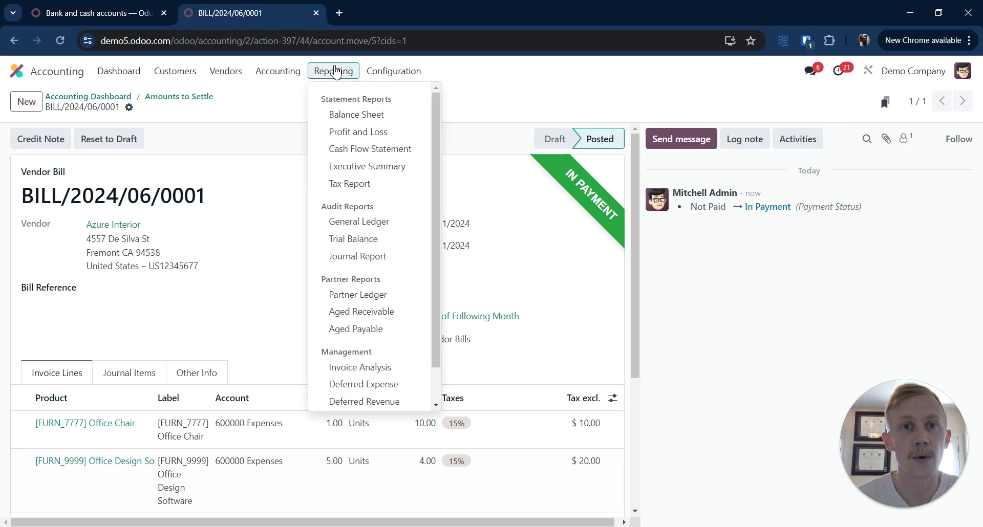
left_click(358, 221)
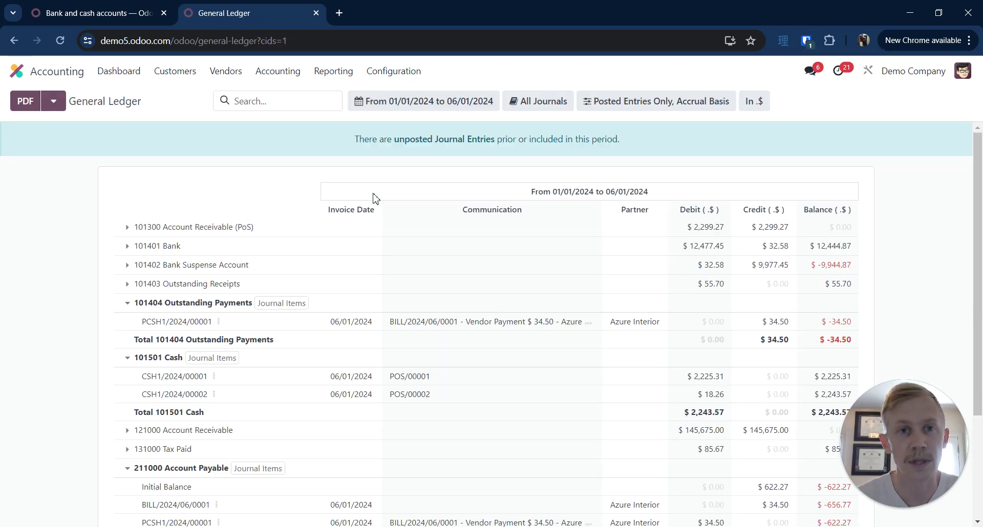
scroll(154, 287, "down", 2)
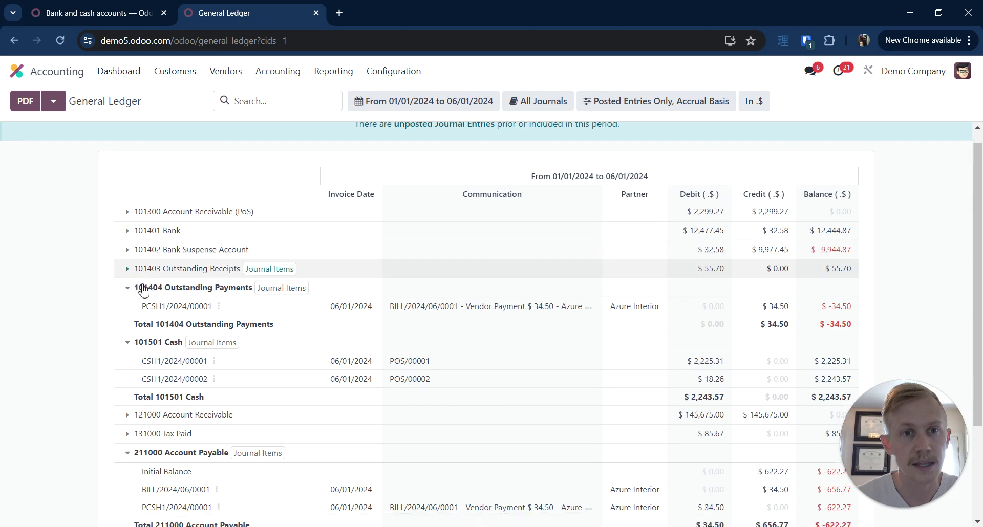
scroll(156, 266, "down", 1)
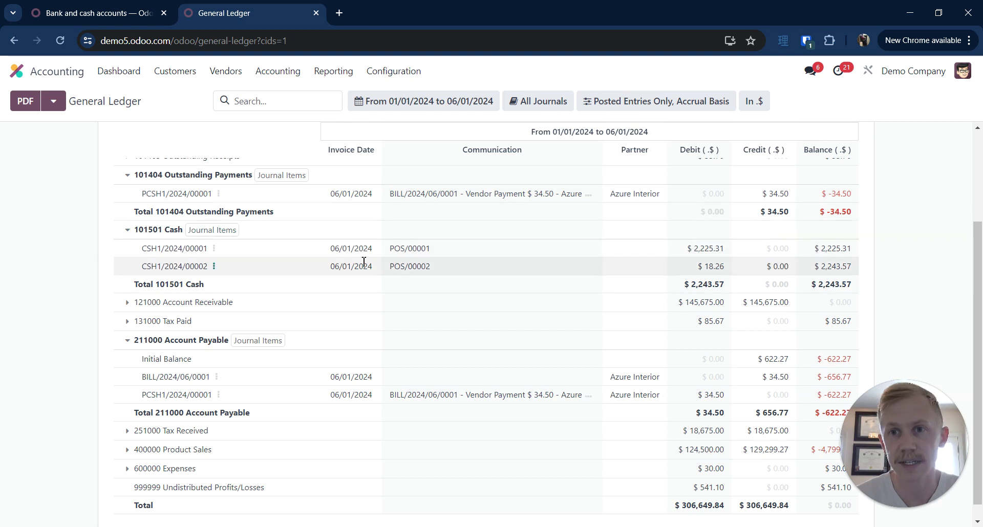
scroll(110, 300, "down", 1)
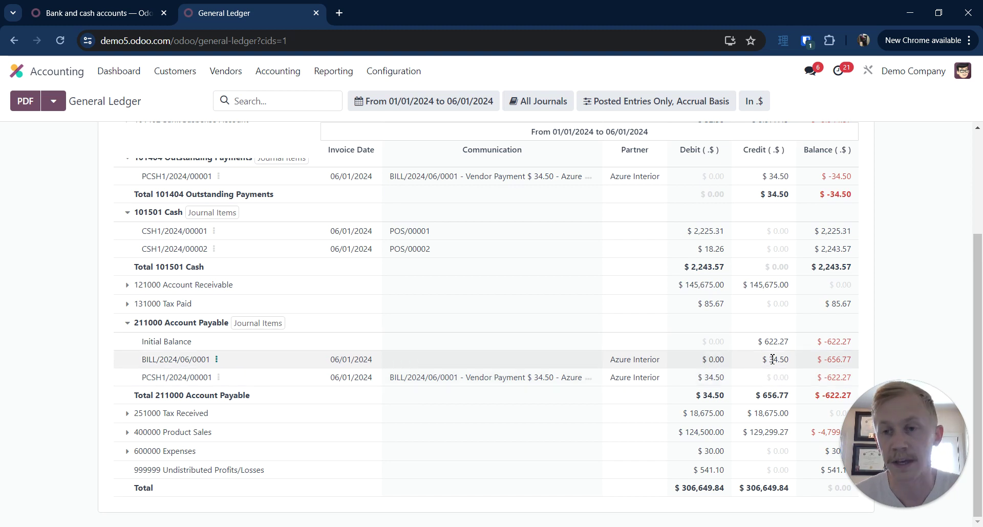
scroll(693, 409, "up", 3)
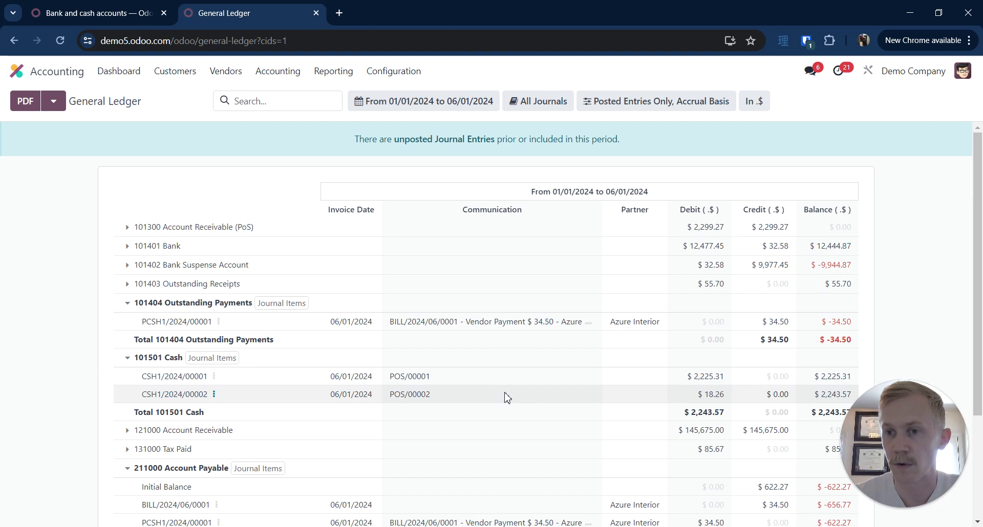
Step: From the accounting dashboard, record a new Cash journal transaction labelled Cash Payment for partner Azure Interior with amount -34.50
left_click(116, 72)
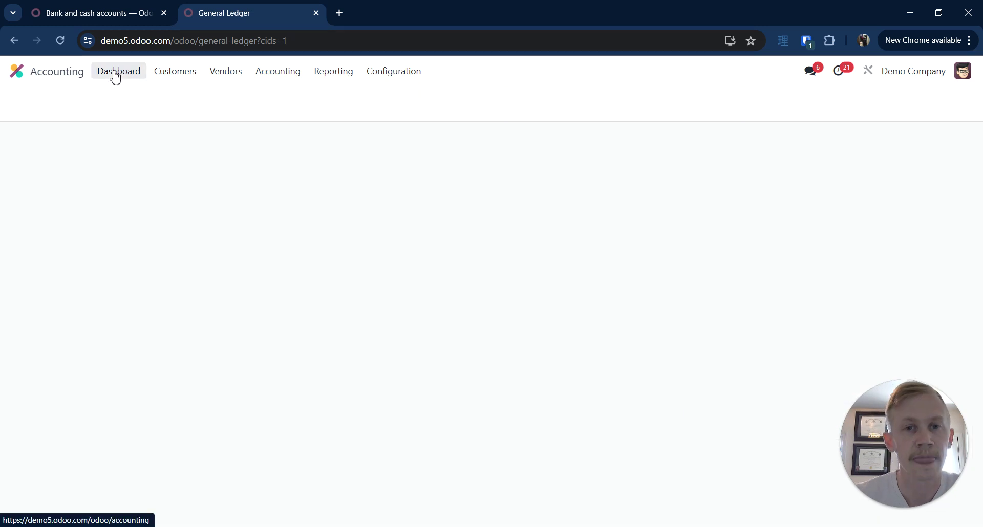
scroll(522, 320, "down", 2)
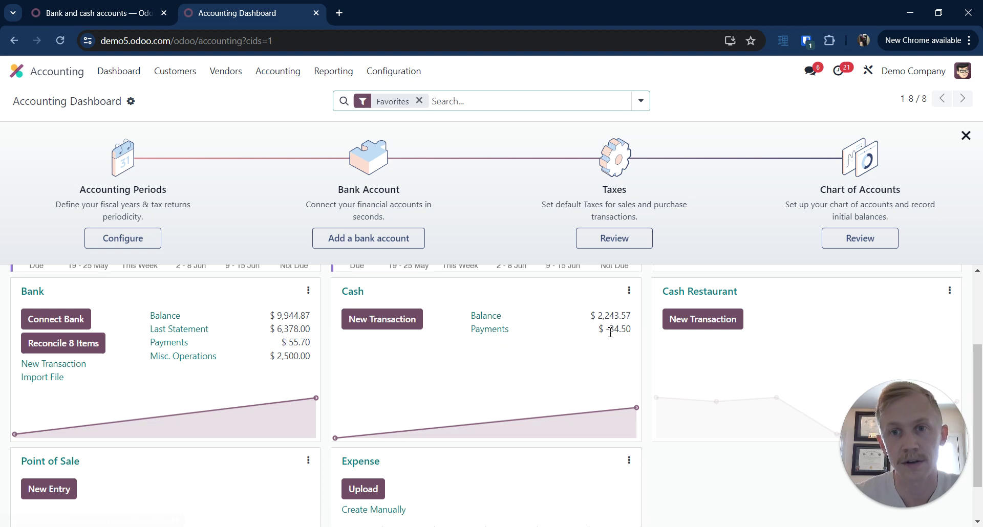
left_click(401, 320)
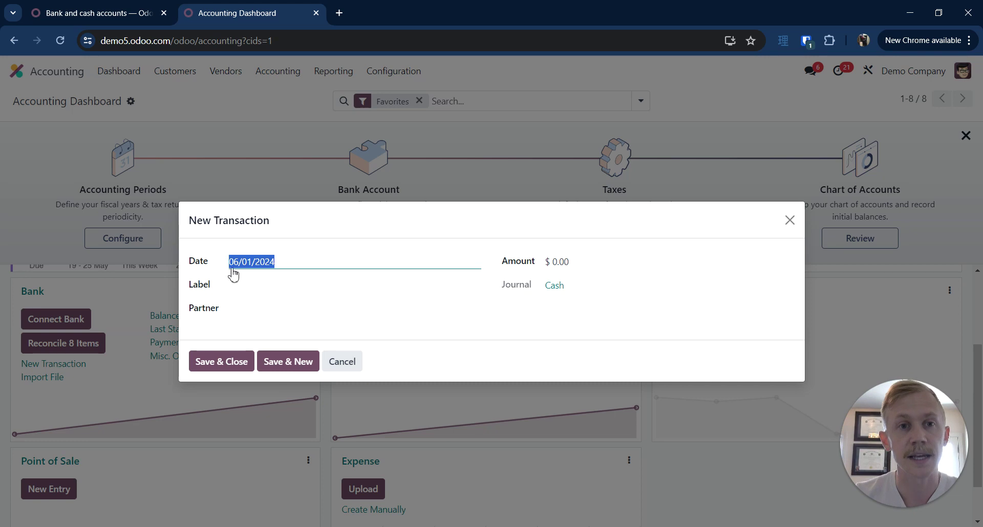
left_click(243, 283)
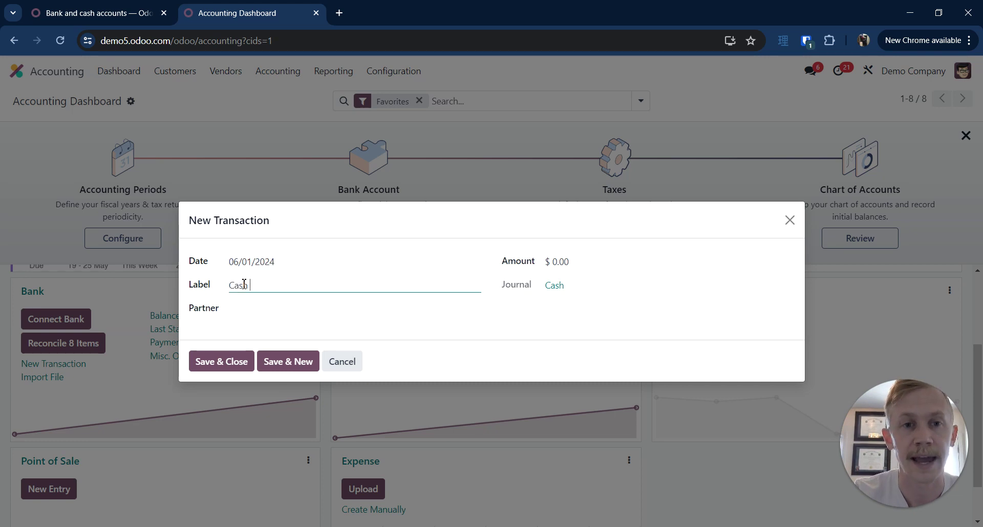
left_click(287, 305)
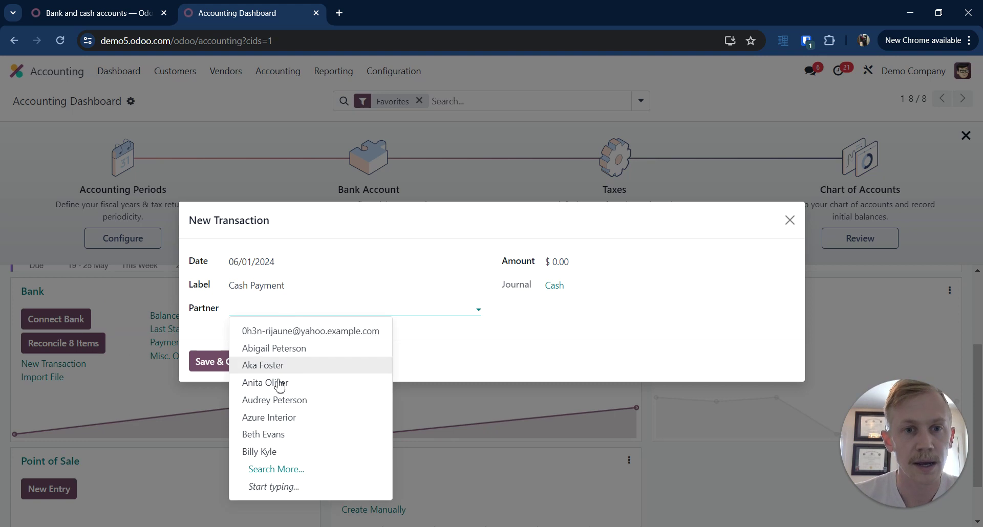
left_click(262, 418)
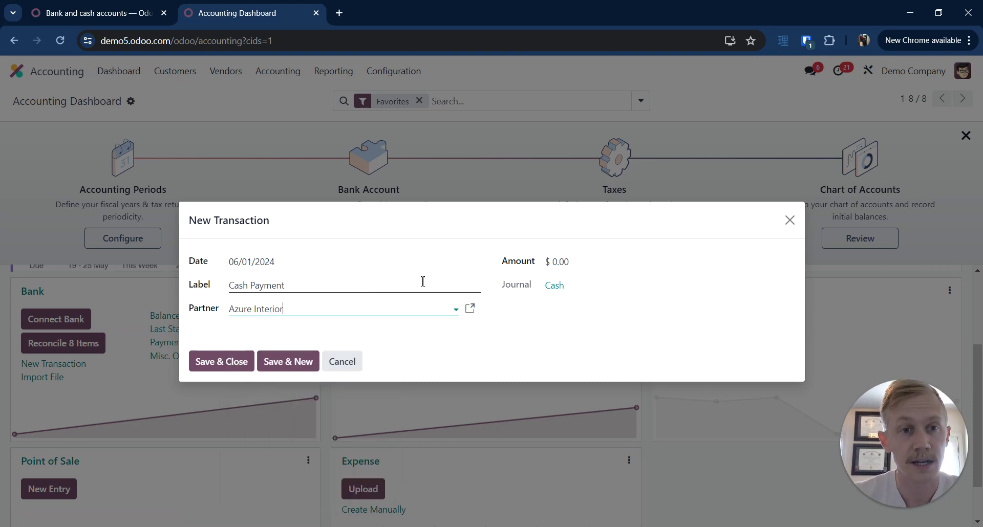
left_click(589, 259)
type("-34.50")
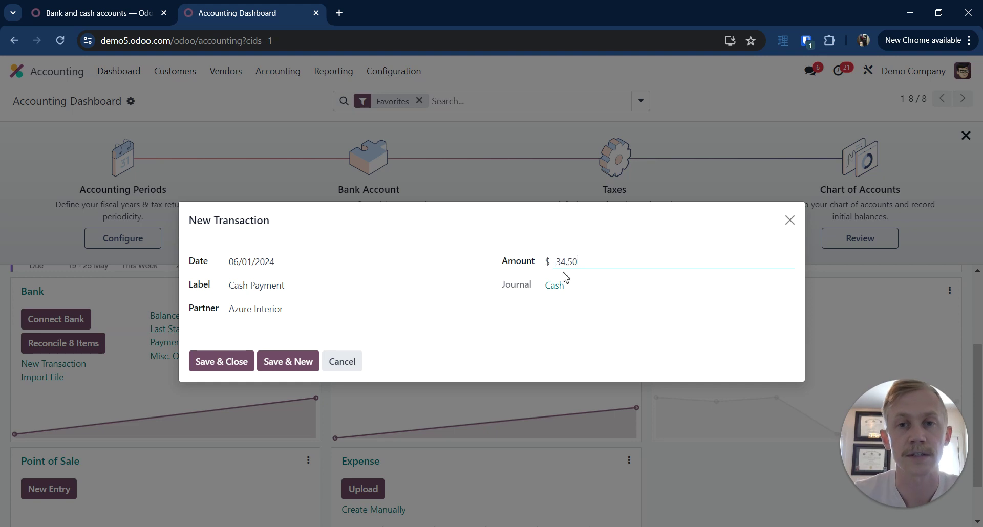
left_click(216, 364)
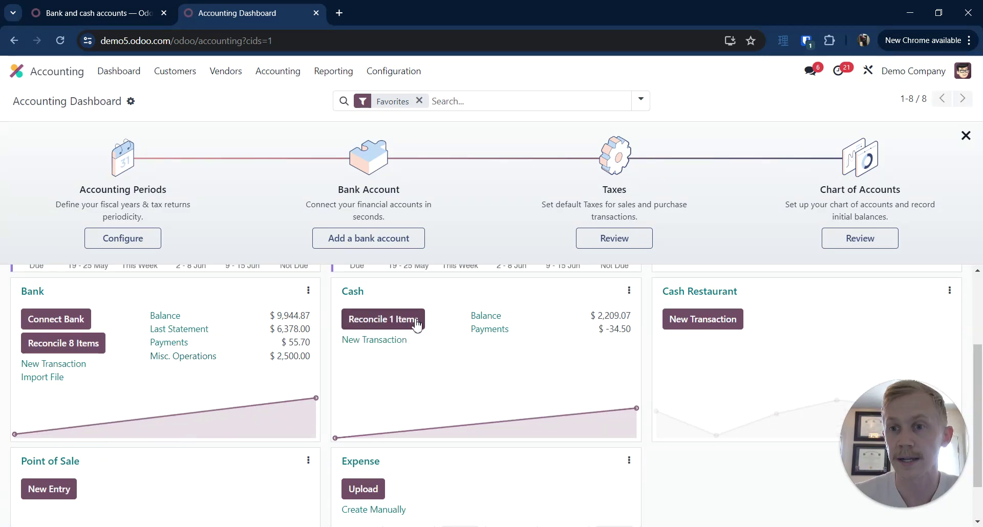
Step: Open the Cash journal's reconciliation, remove the matched Outstanding Payments entry from the Cash Payment line, and validate it against Account Payable
left_click(415, 325)
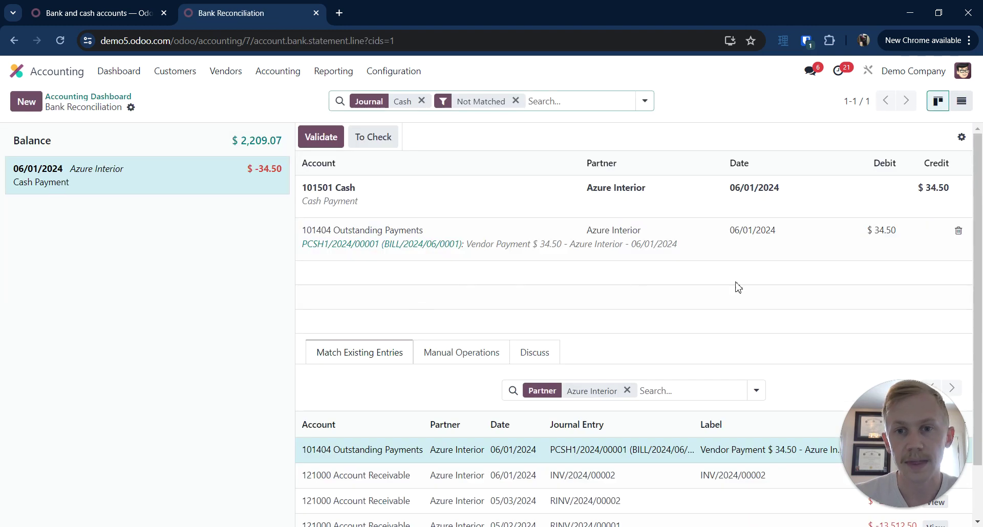
scroll(737, 307, "down", 2)
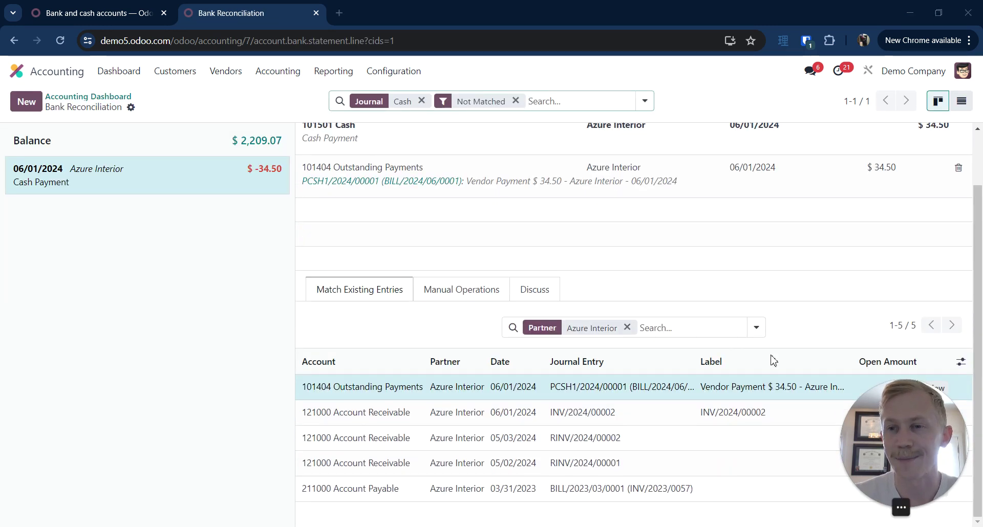
left_click_drag(844, 468, 20, 468)
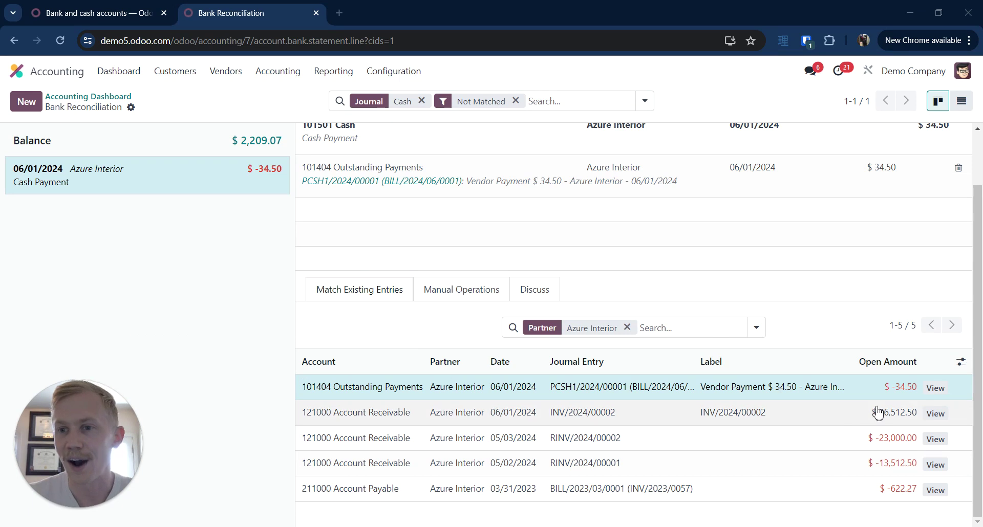
left_click(782, 397)
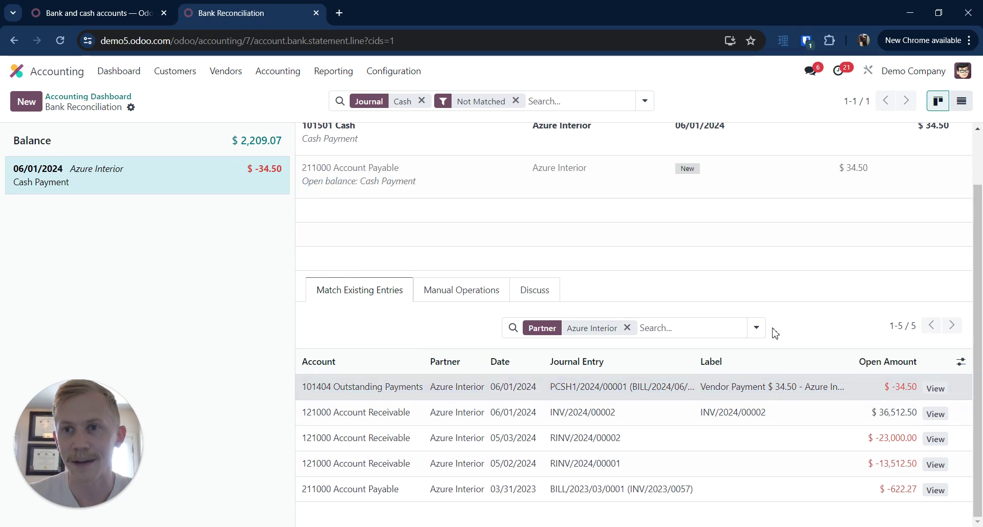
scroll(776, 340, "up", 2)
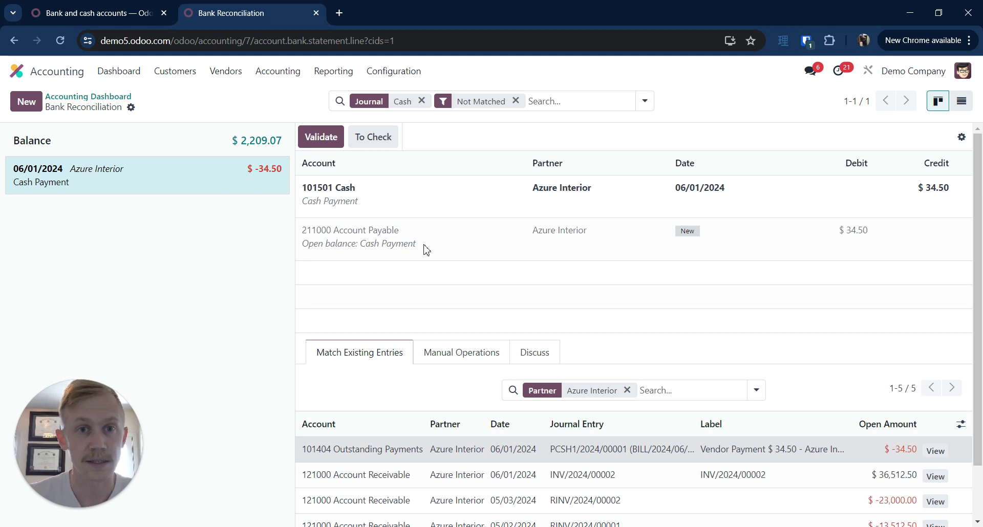
left_click(321, 138)
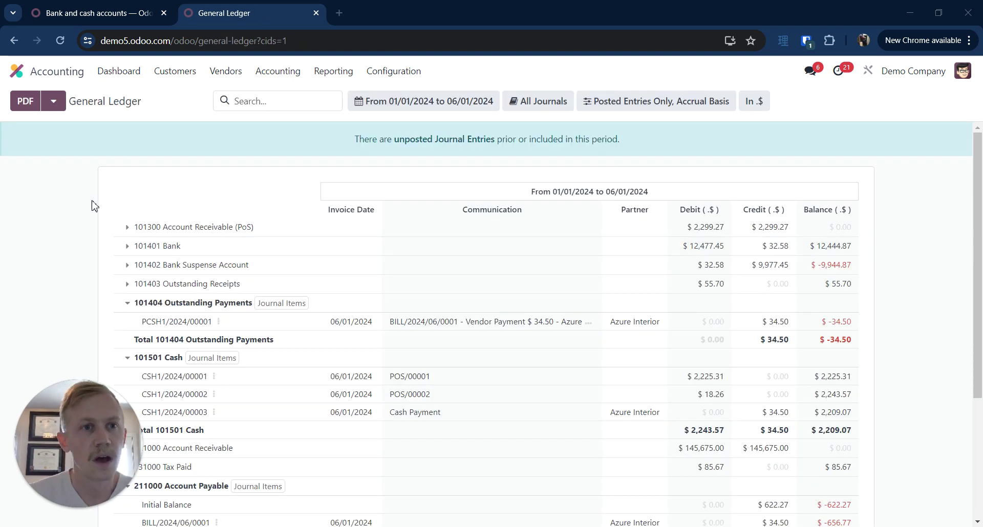
Step: Examine the Outstanding Payments, Cash and Account Payable entries in the General Ledger, and check the payment status in the vendor bills list
scroll(376, 207, "down", 3)
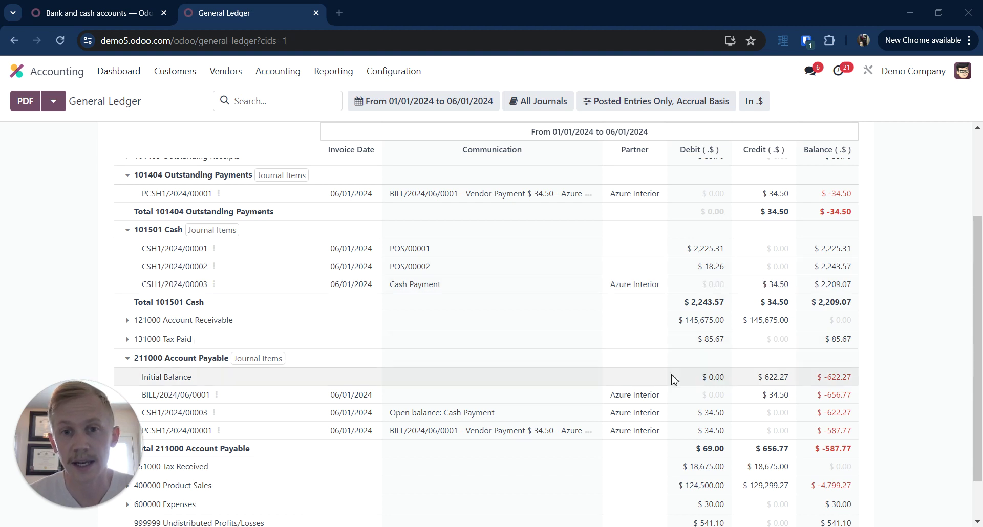
scroll(741, 389, "down", 1)
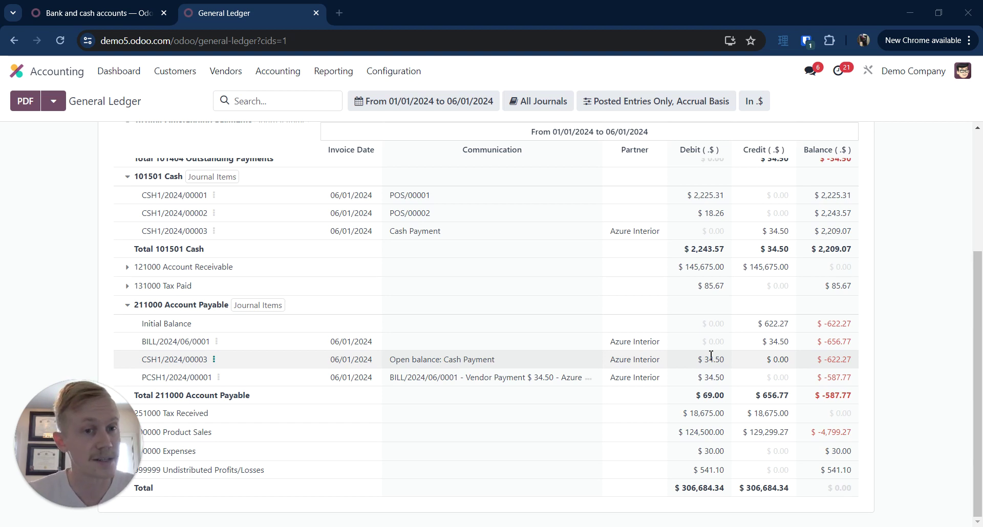
scroll(606, 345, "up", 3)
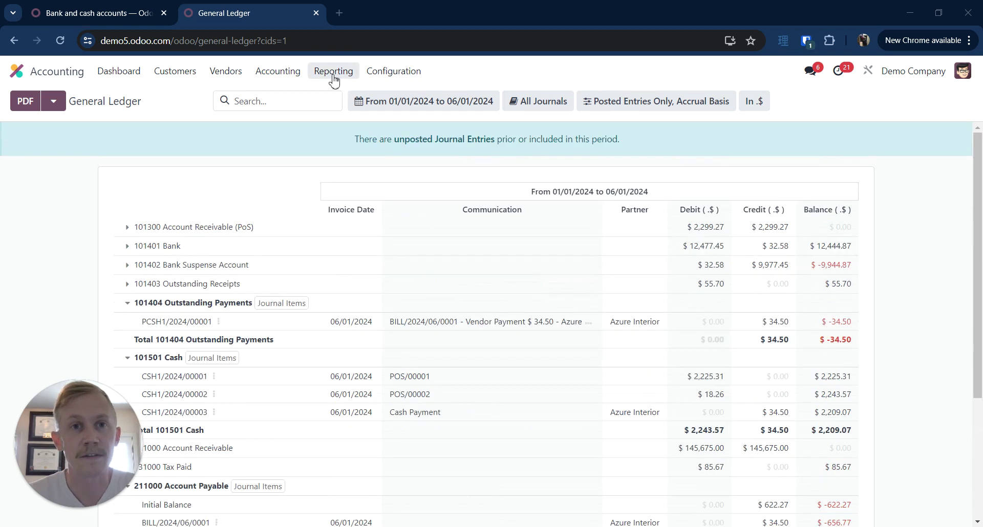
left_click(226, 71)
left_click(226, 96)
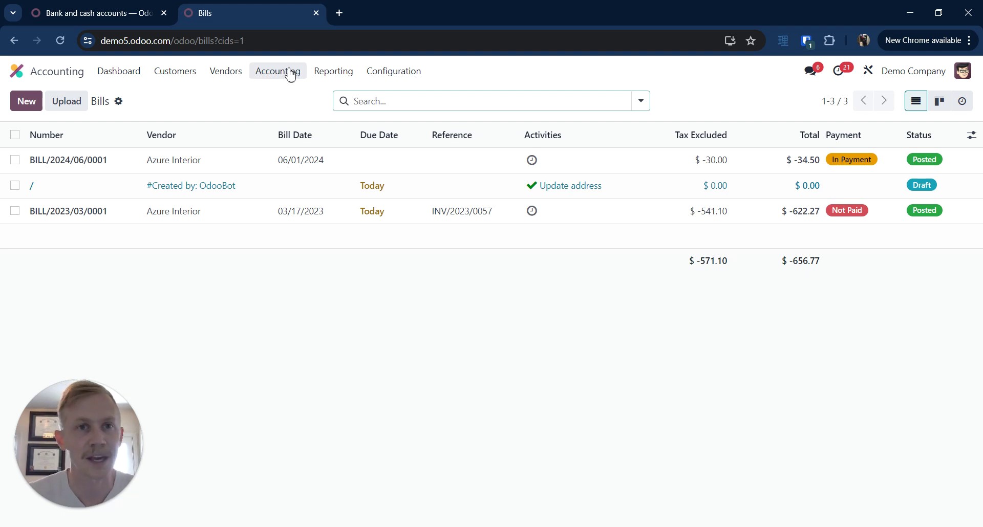
Step: Open the journal items and filter the posted entries to the unreconciled ones
left_click(276, 71)
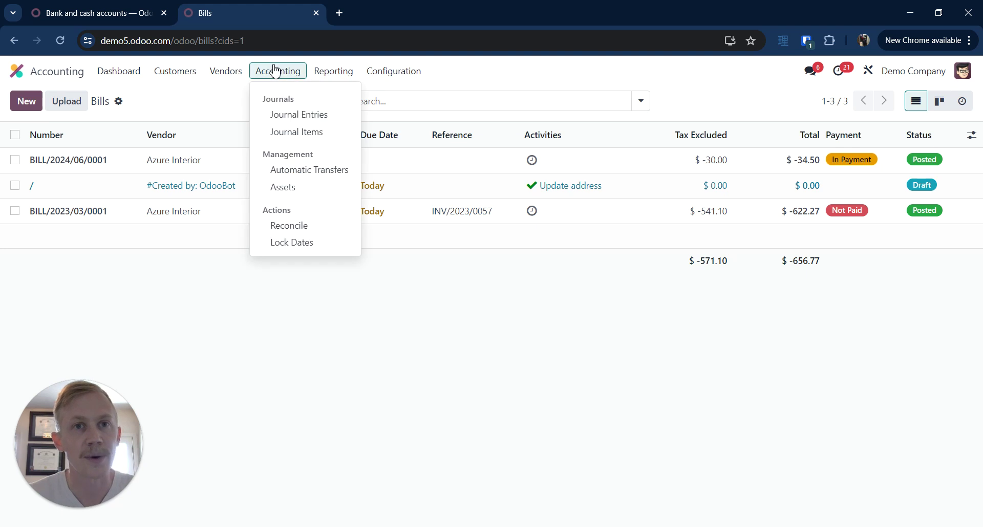
left_click(297, 134)
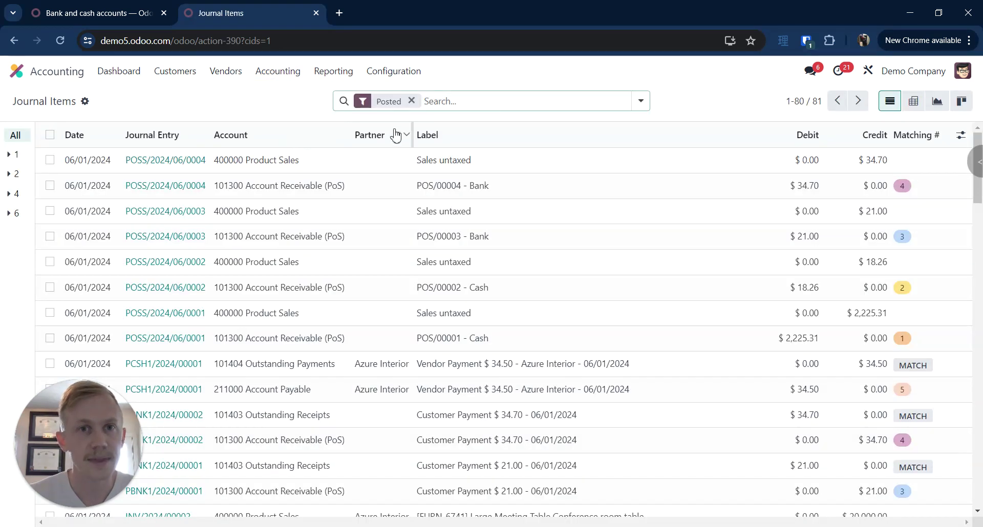
left_click(499, 100)
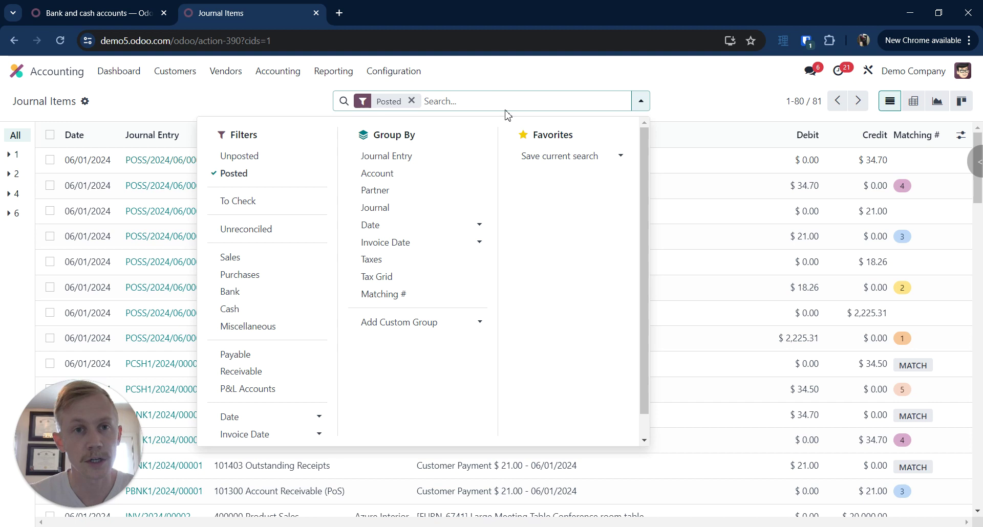
left_click(256, 232)
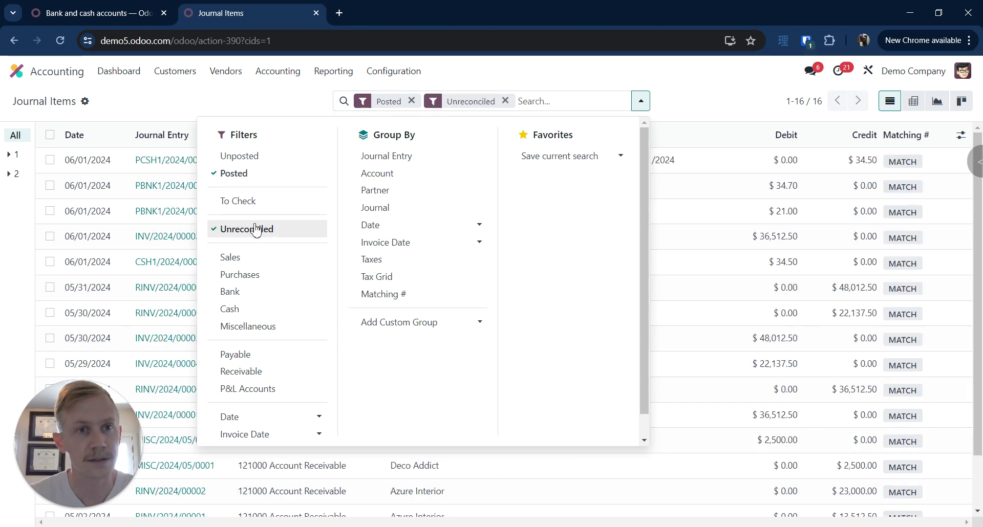
left_click(683, 78)
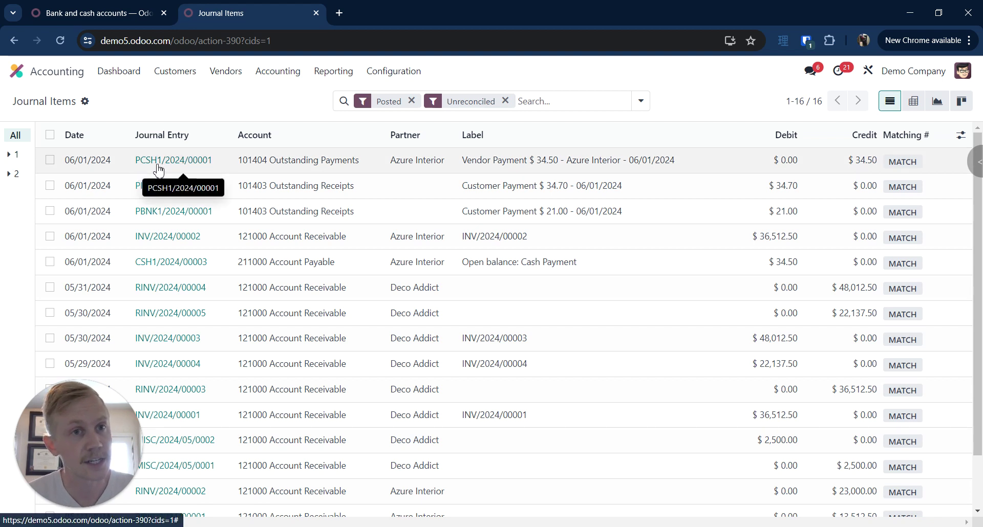
Step: Reconcile the PCSH1/2024/00001 Outstanding Payments item with the CSH1/2024/00003 Account Payable item
left_click(50, 161)
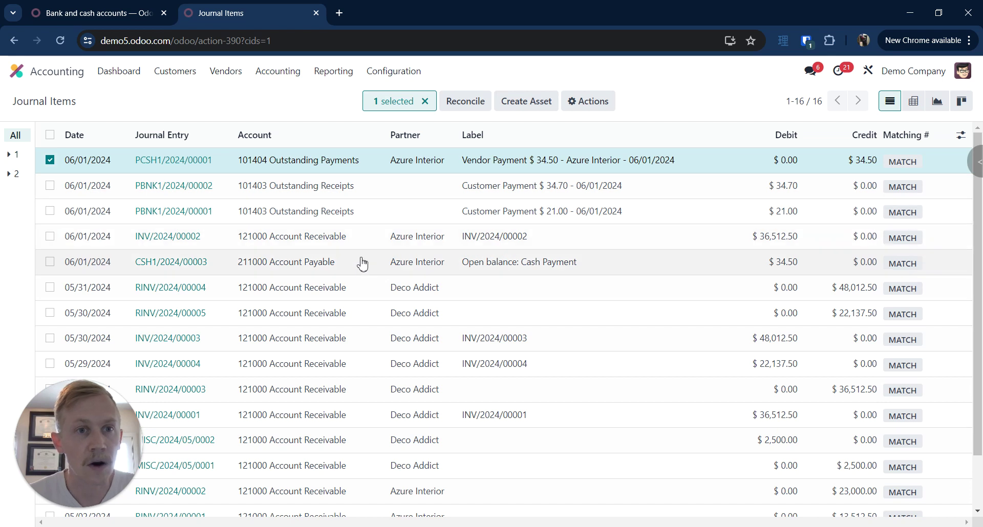
left_click(50, 262)
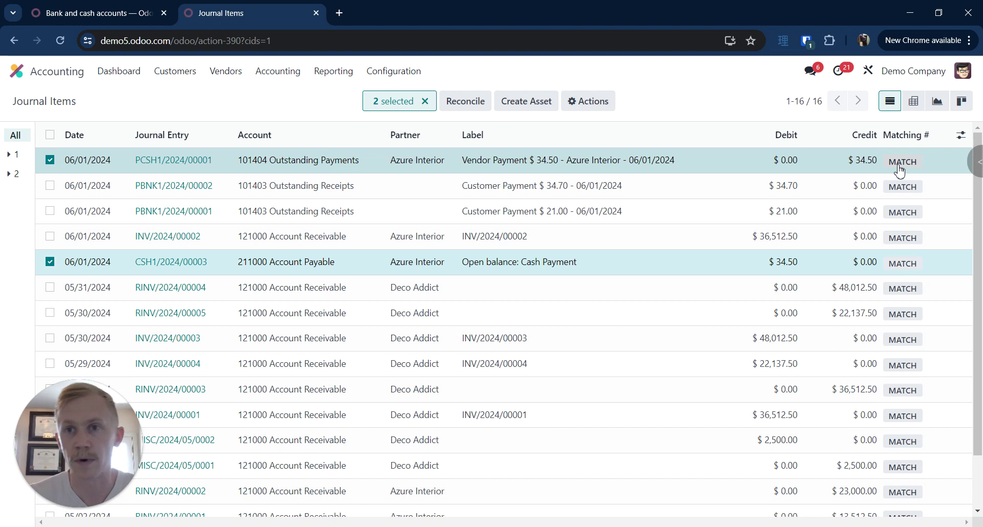
left_click(463, 104)
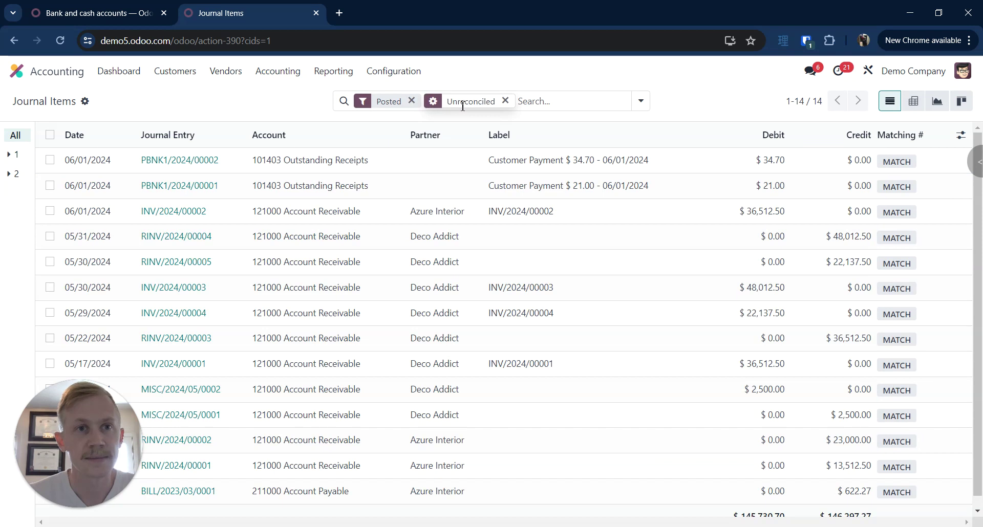
Step: Open vendor bill BILL/2024/06/0001 from the bills list to check its payment status
left_click(227, 74)
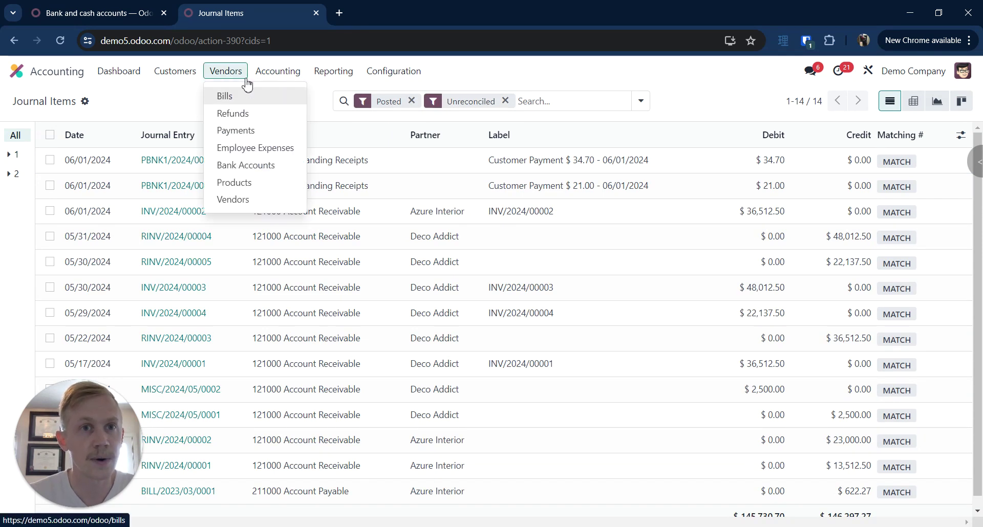
left_click(229, 98)
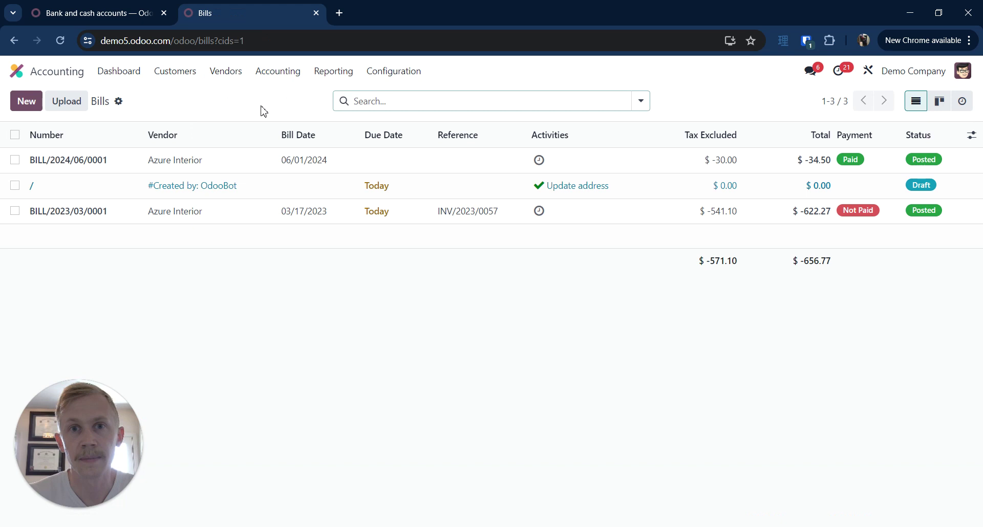
left_click(173, 168)
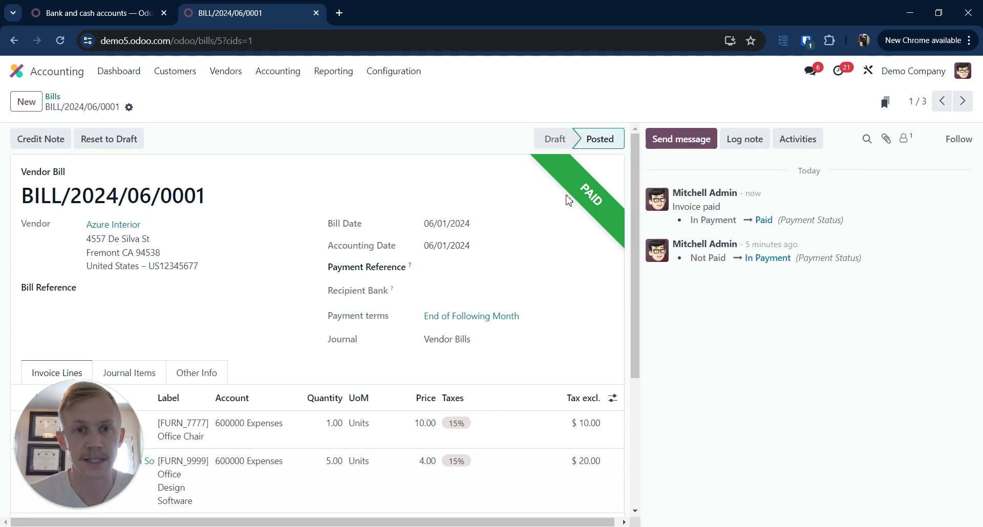
Step: Open the General Ledger and examine the transfer entries under Outstanding Payments and Account Payable alongside the Cash account
left_click(339, 74)
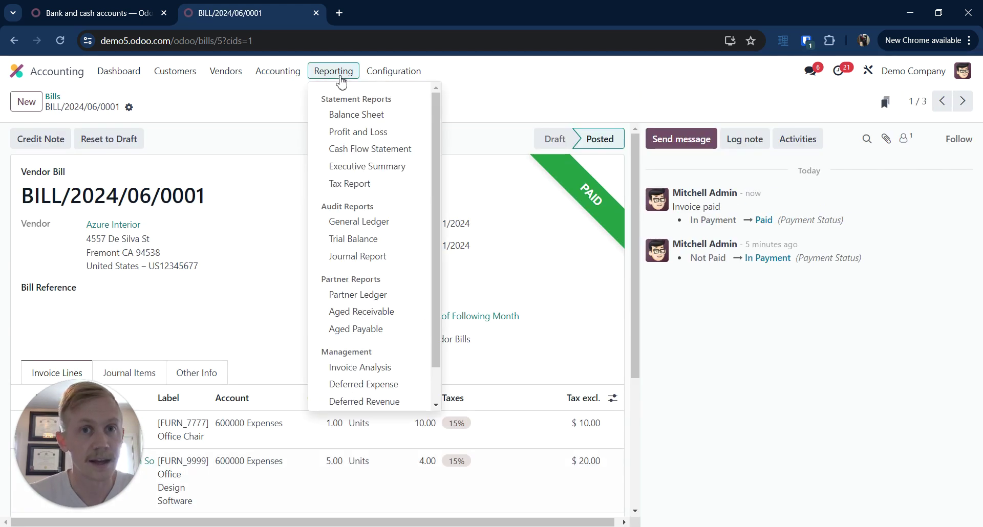
left_click(358, 224)
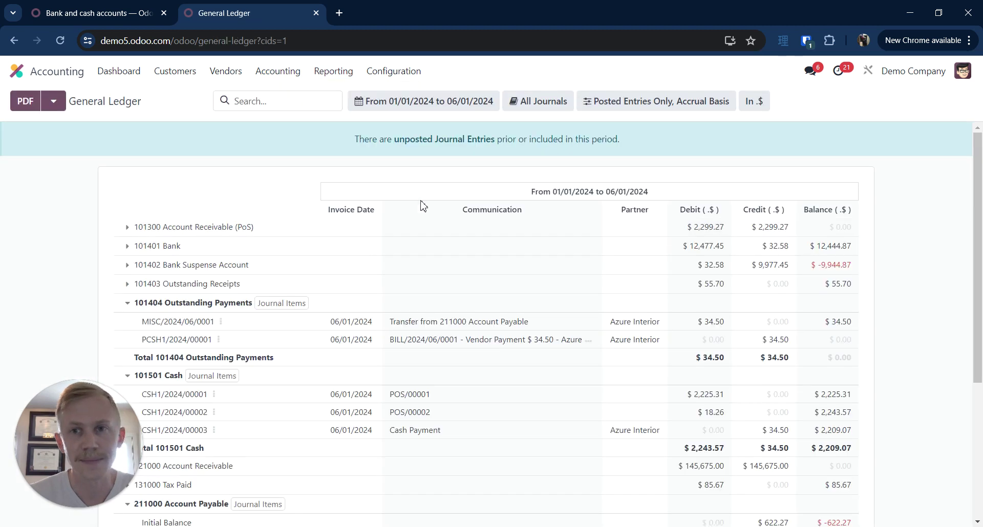
scroll(506, 269, "down", 1)
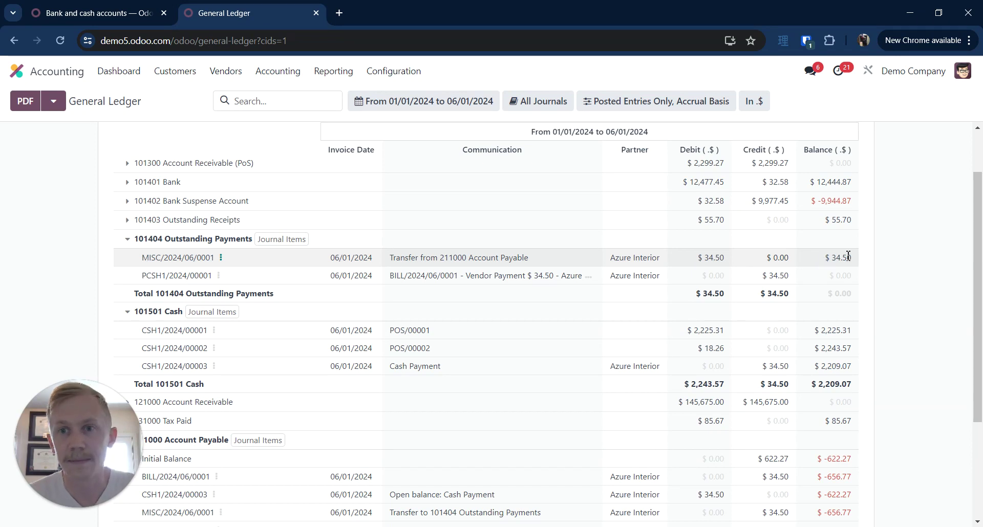
scroll(837, 279, "down", 1)
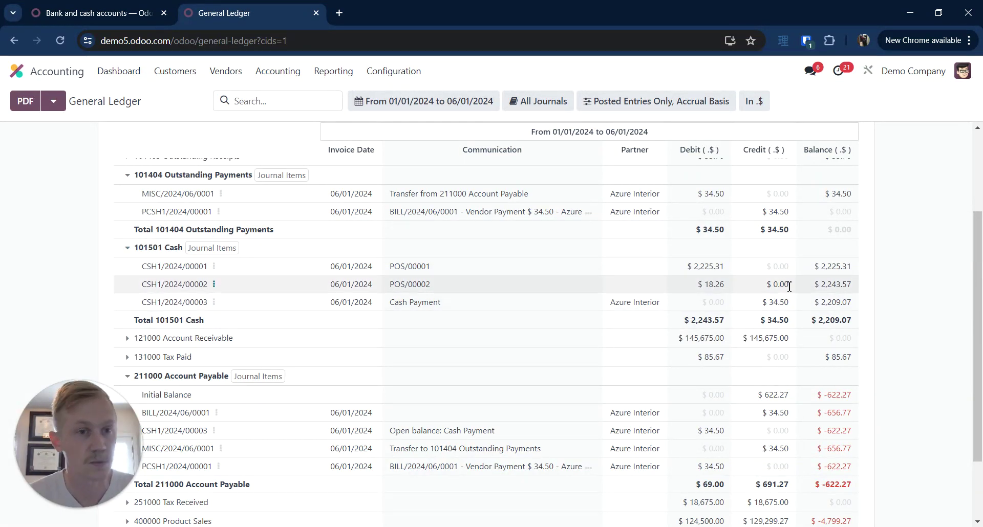
scroll(783, 288, "down", 2)
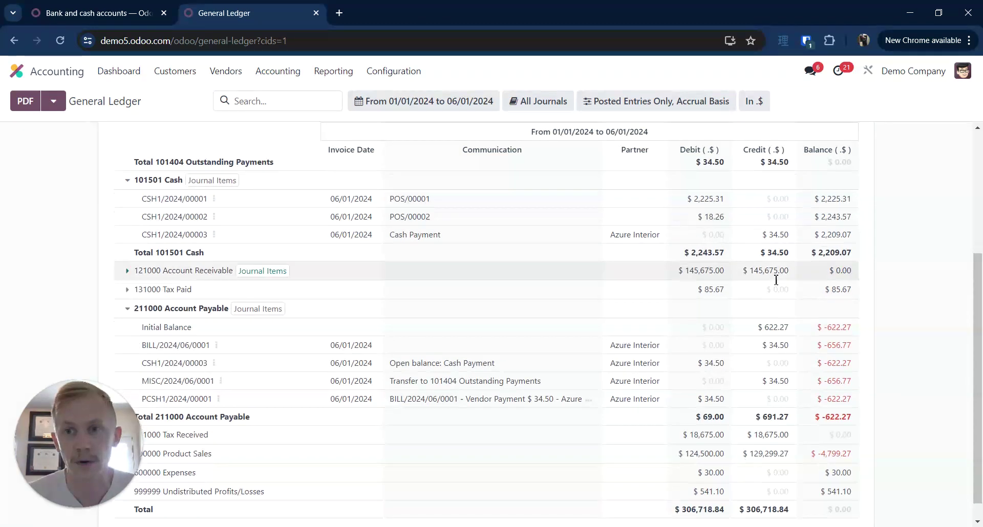